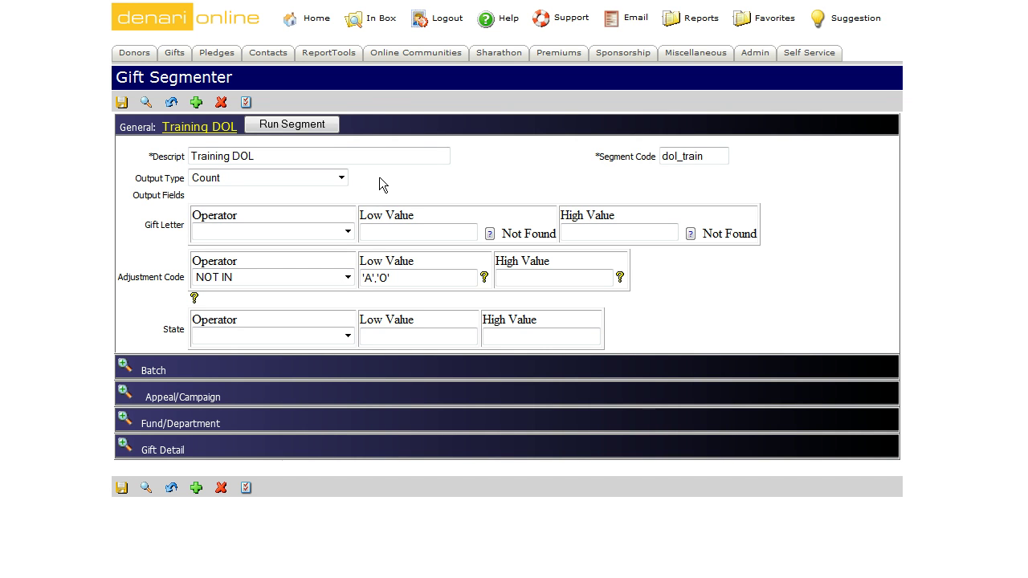
Set the Training DOL gift segment's output type to Excel and save the segment
left_click(378, 184)
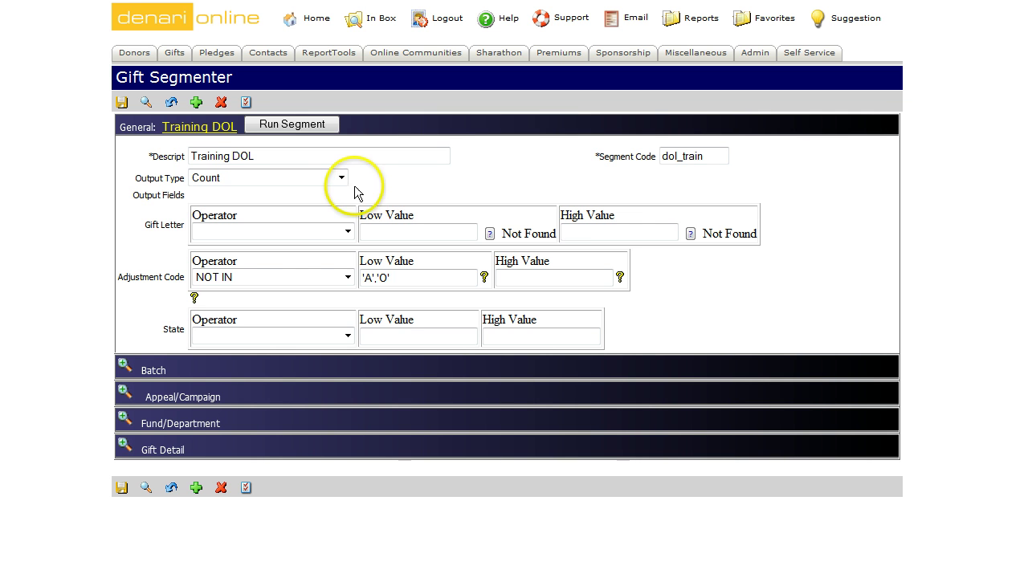
left_click(341, 178)
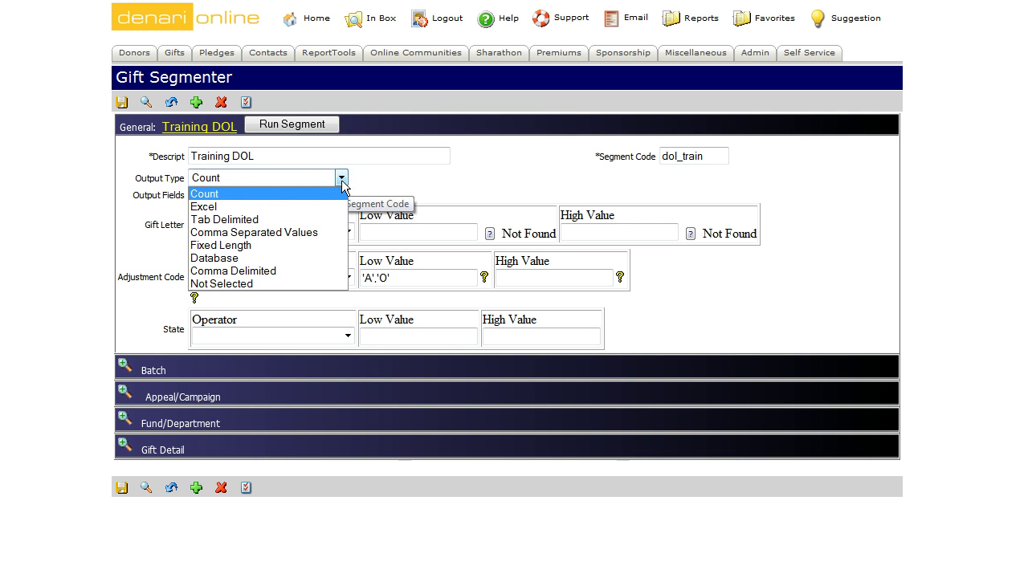
key("Down")
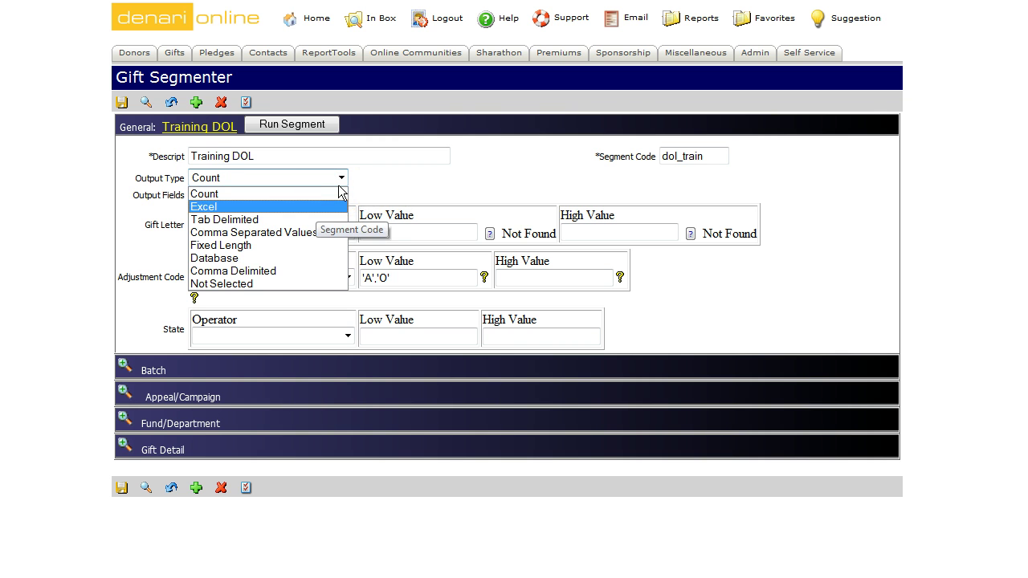
key("Down")
key("Down")
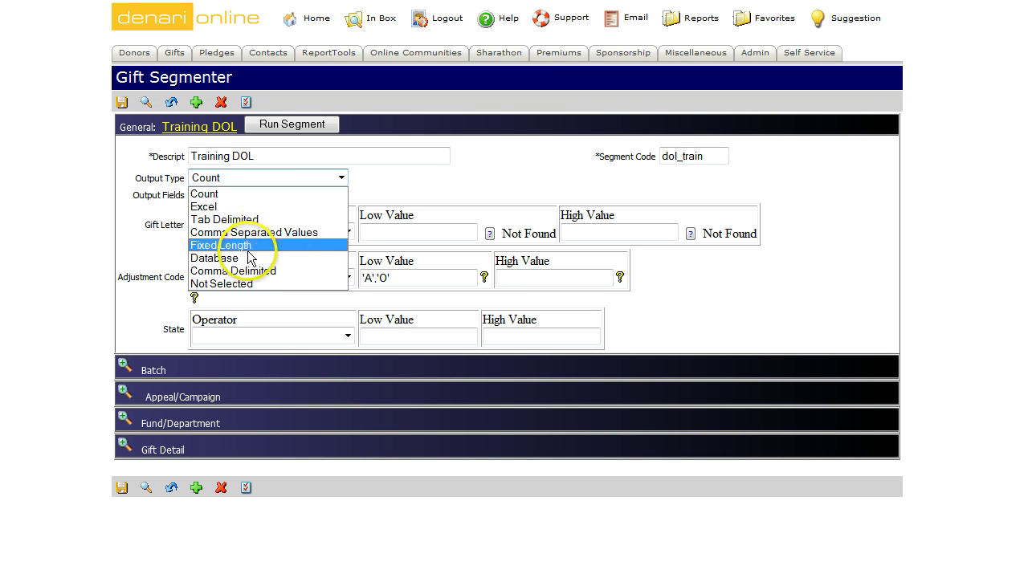
left_click(230, 210)
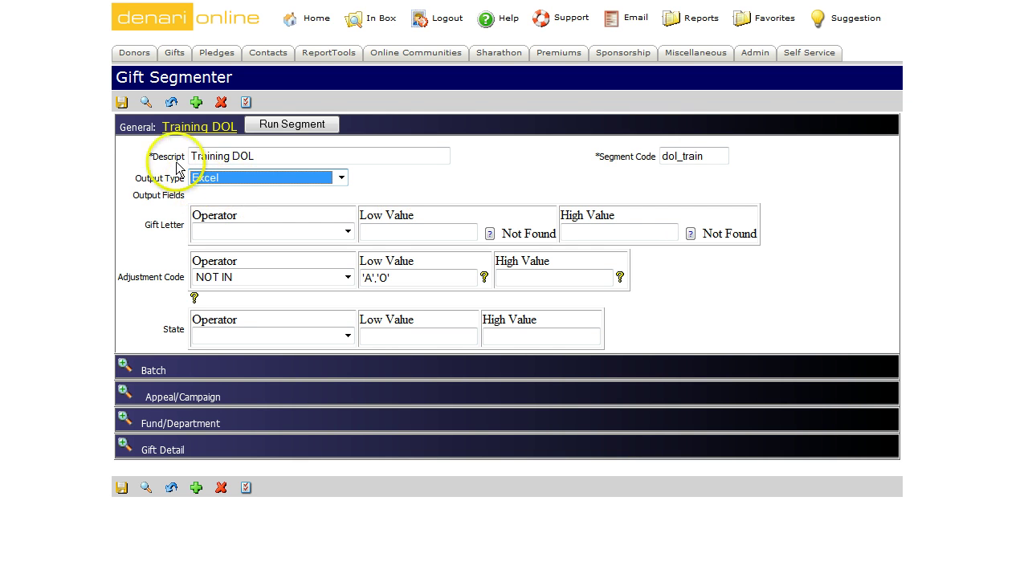
left_click(124, 104)
left_click(491, 173)
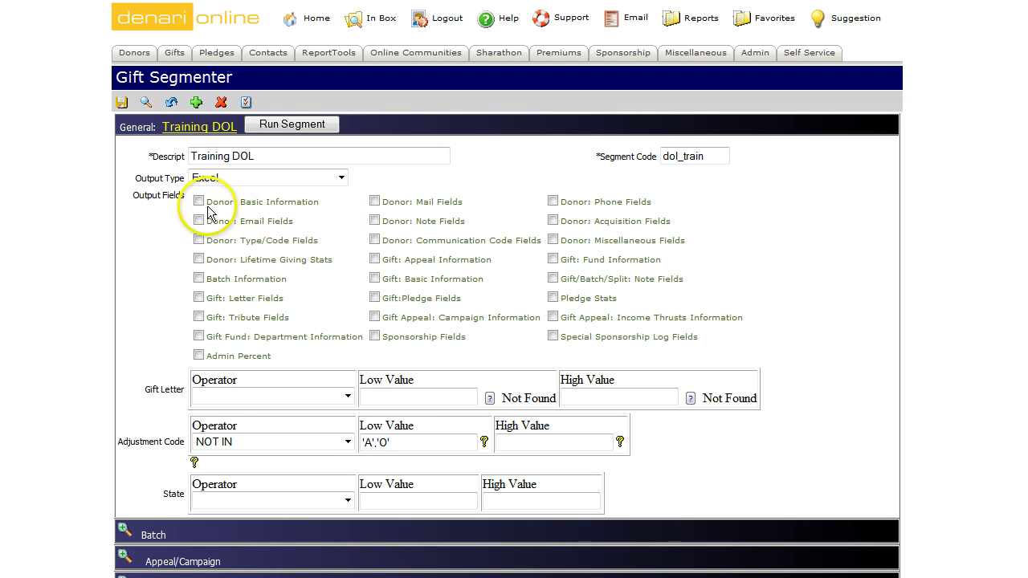
Include Donor: Basic Information, Gift: Basic Information, Gift: Fund Information, Gift: Appeal Information and Pledge Stats in the segment's output fields
left_click(198, 201)
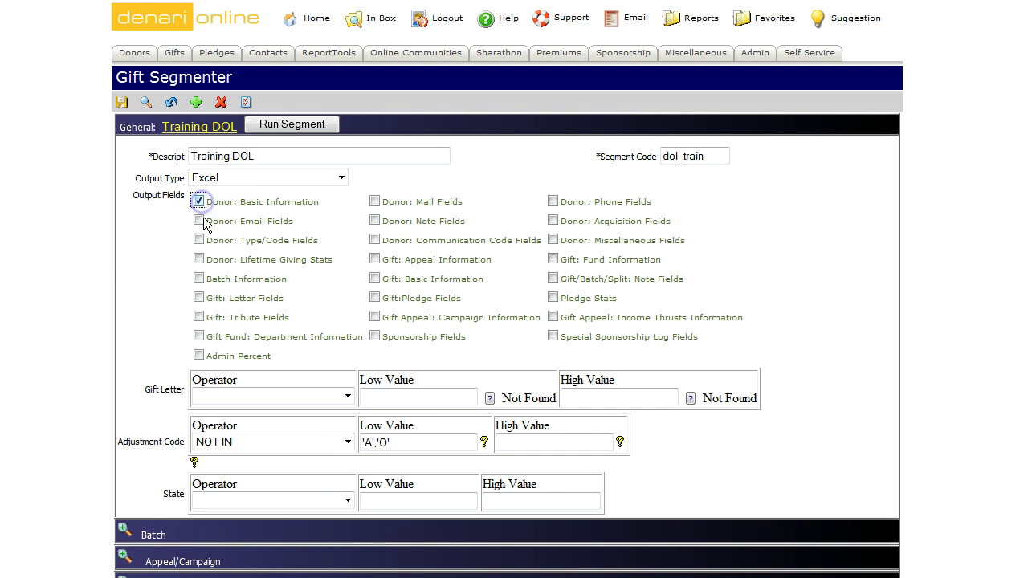
left_click(131, 239)
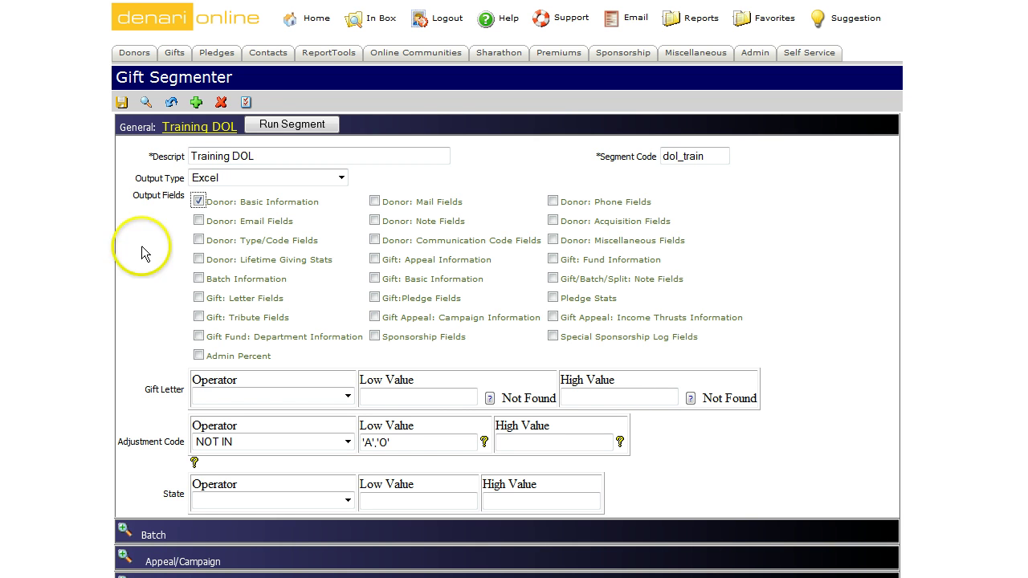
left_click(374, 279)
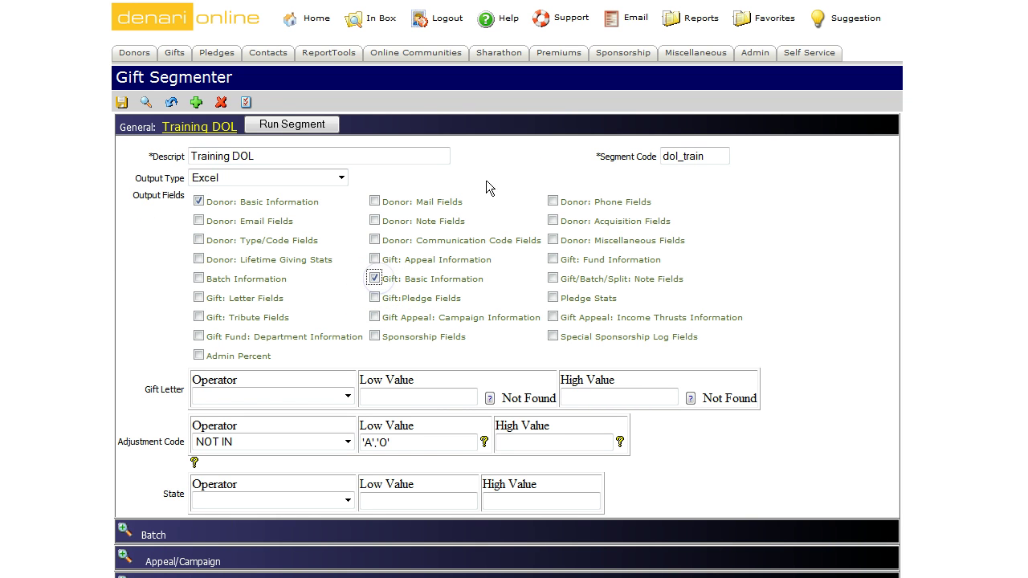
left_click(510, 148)
left_click(552, 259)
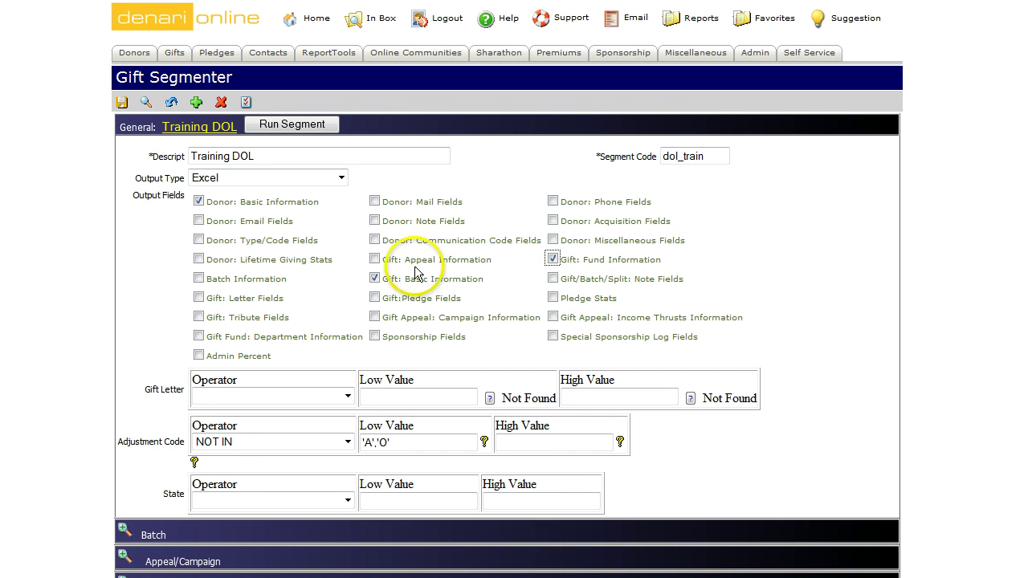
left_click(374, 259)
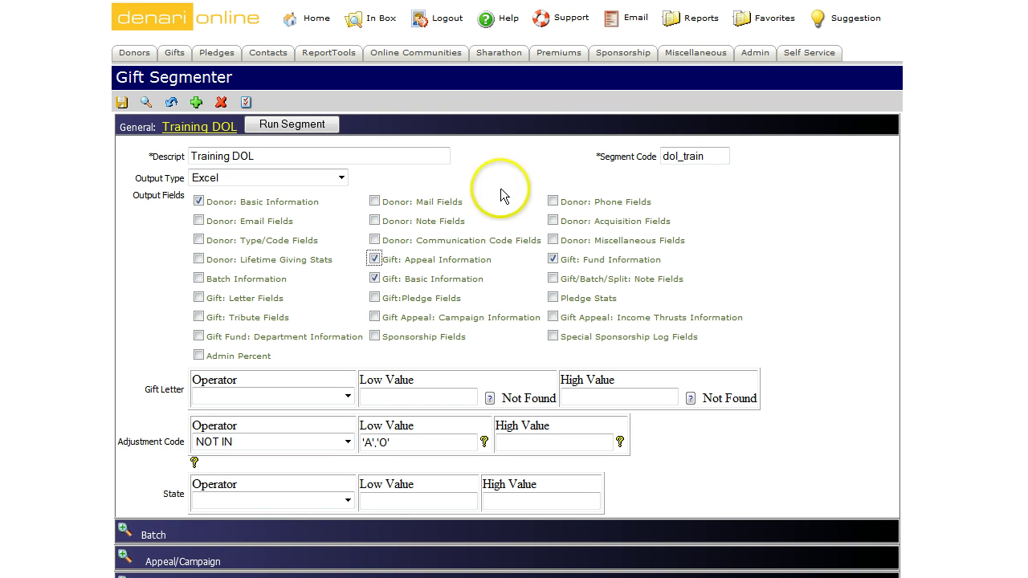
left_click(554, 298)
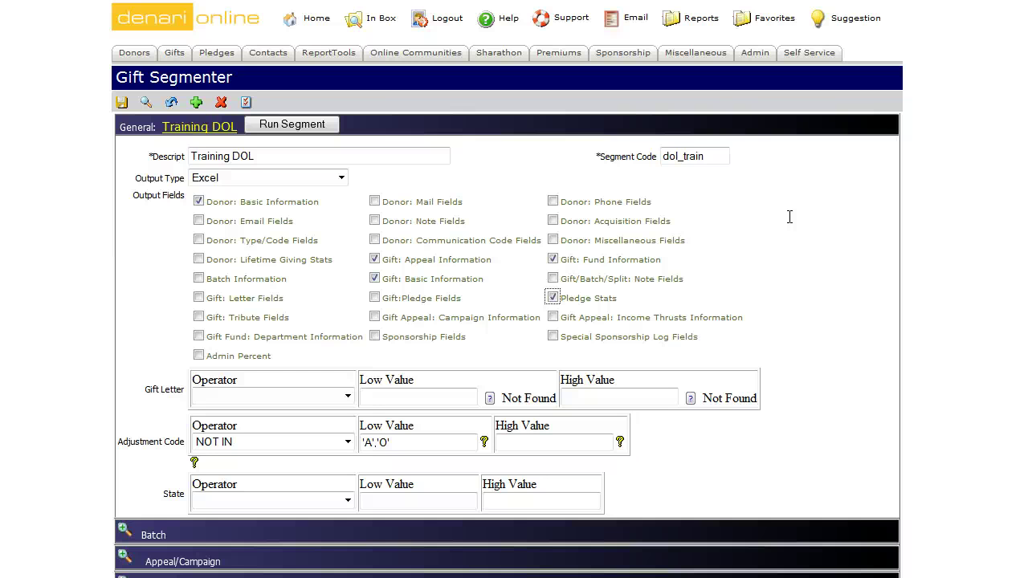
Add Special Sponsorship Log Fields and Sponsorship Fields to the segment's output fields
left_click(773, 232)
left_click(555, 337)
left_click(375, 339)
left_click(409, 351)
left_click(456, 183)
Open a report request for the Detail Gift Listing among the gift reports
left_click(174, 55)
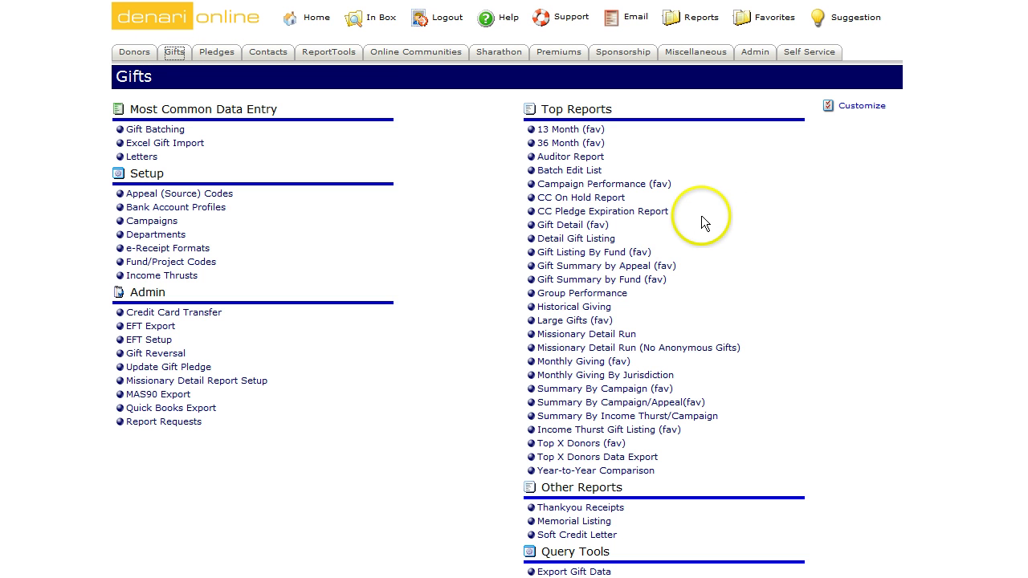
left_click(573, 239)
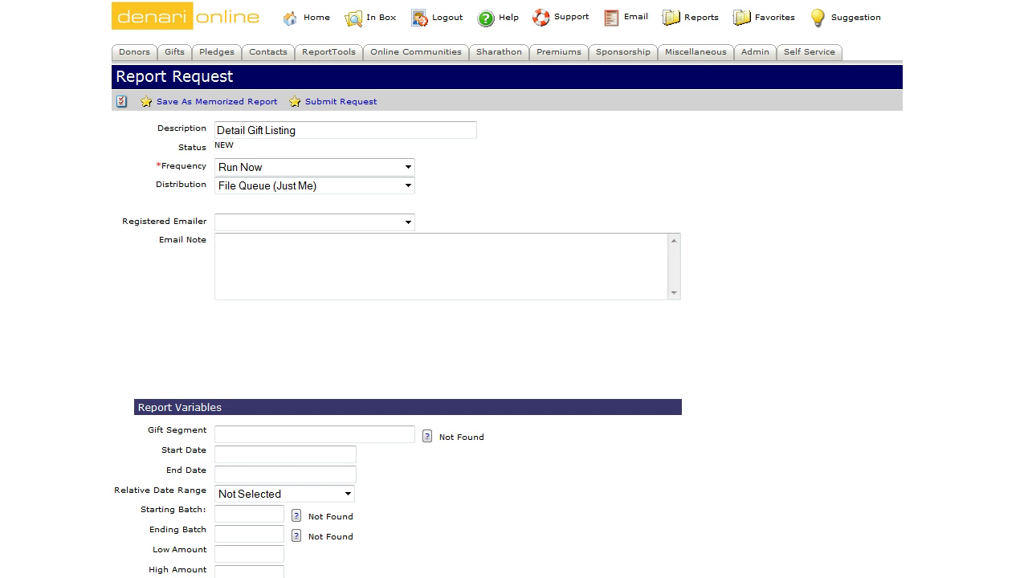
scroll(506, 289, "down", 3)
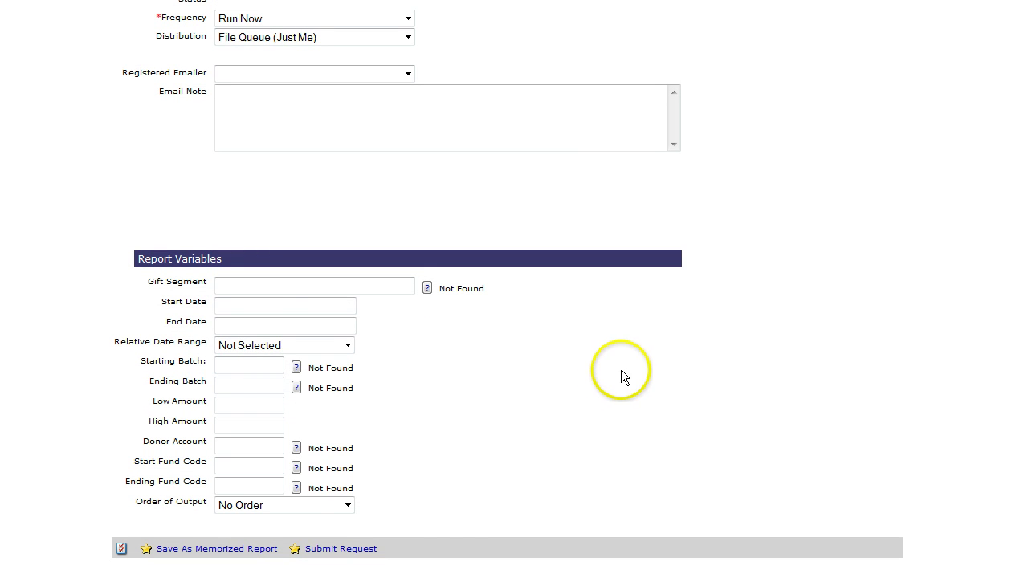
Examine the Detail Gift Listing's report variables, including gift segment, dates, batches, donor account, fund codes and the relative date range options
left_click(221, 322)
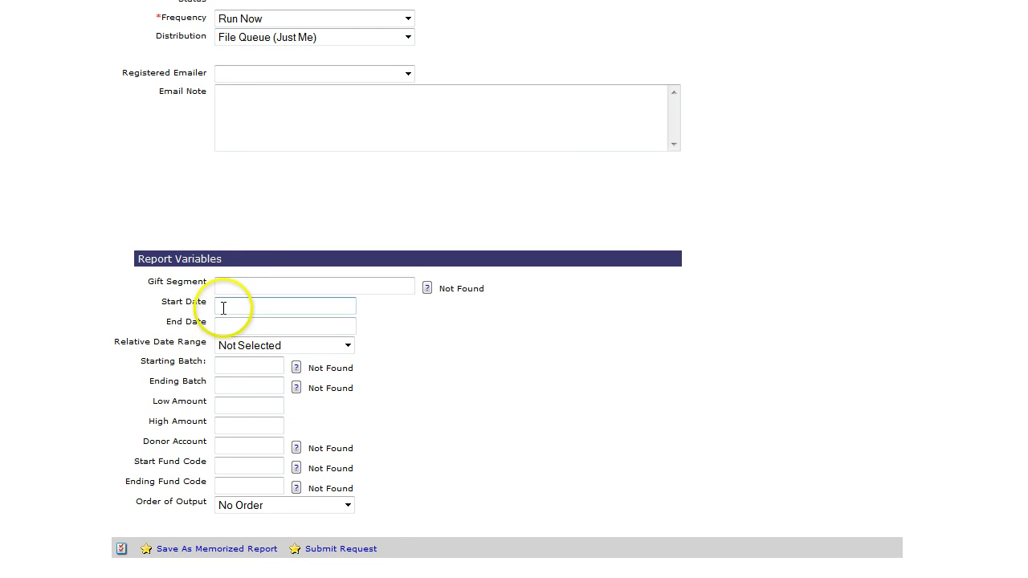
left_click(224, 383)
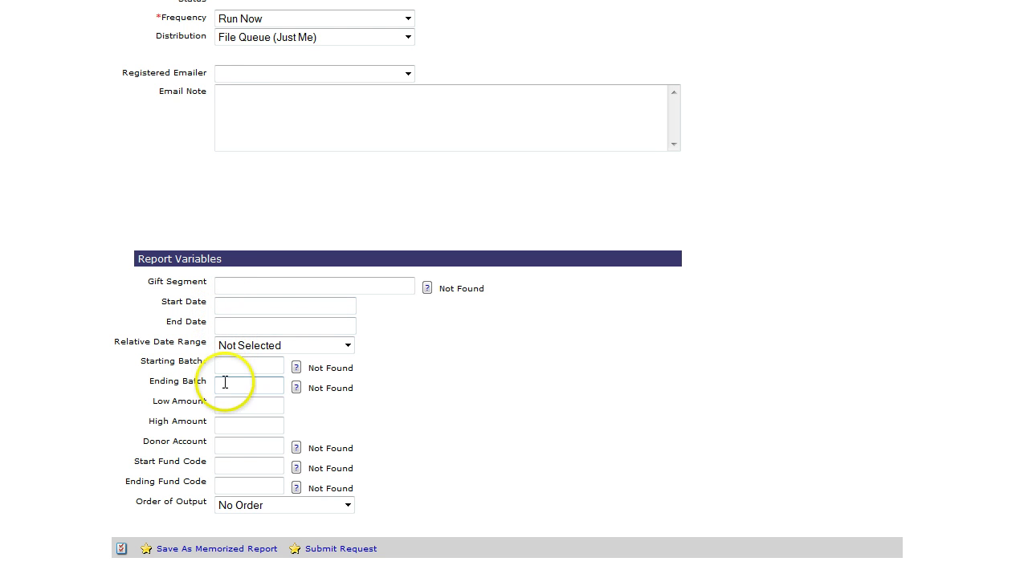
left_click(223, 445)
left_click(225, 484)
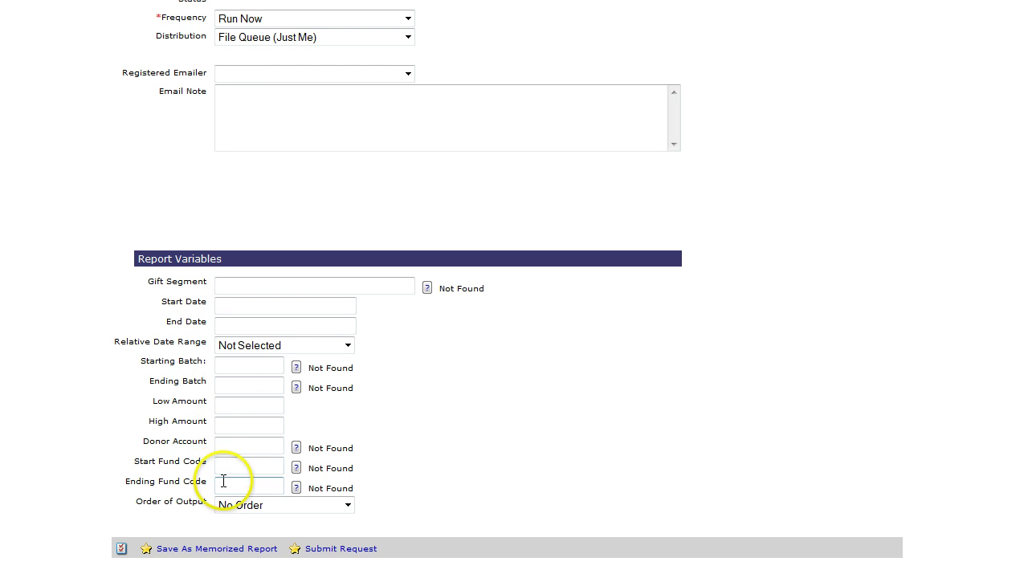
left_click(456, 404)
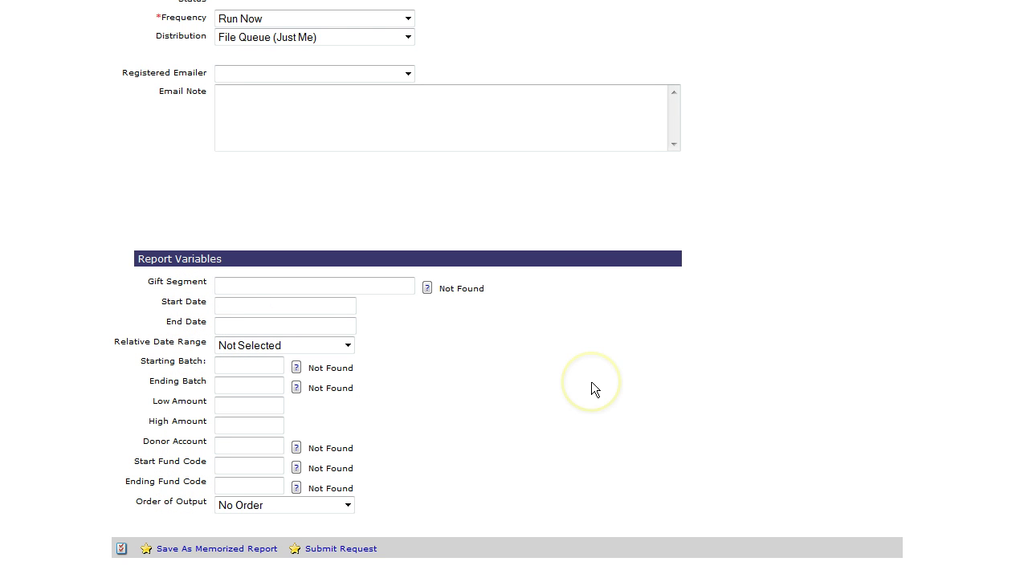
left_click(282, 286)
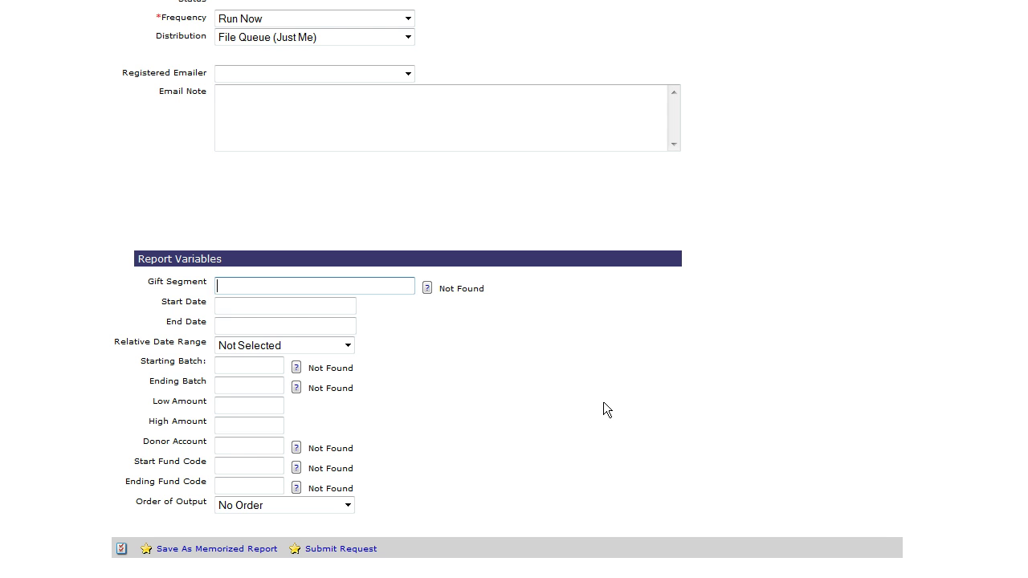
left_click(589, 392)
left_click(347, 345)
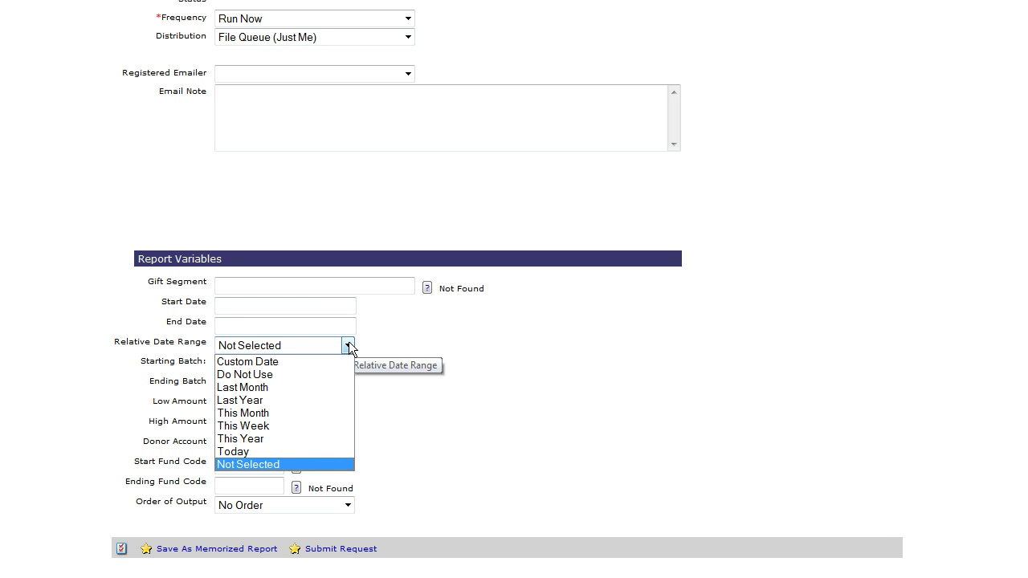
left_click(390, 342)
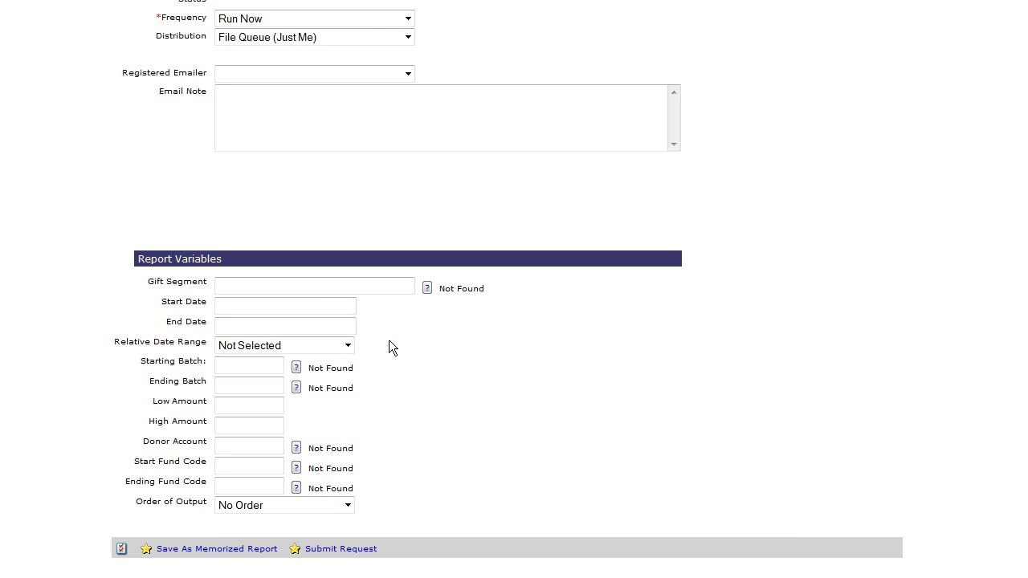
left_click(391, 351)
scroll(551, 200, "up", 3)
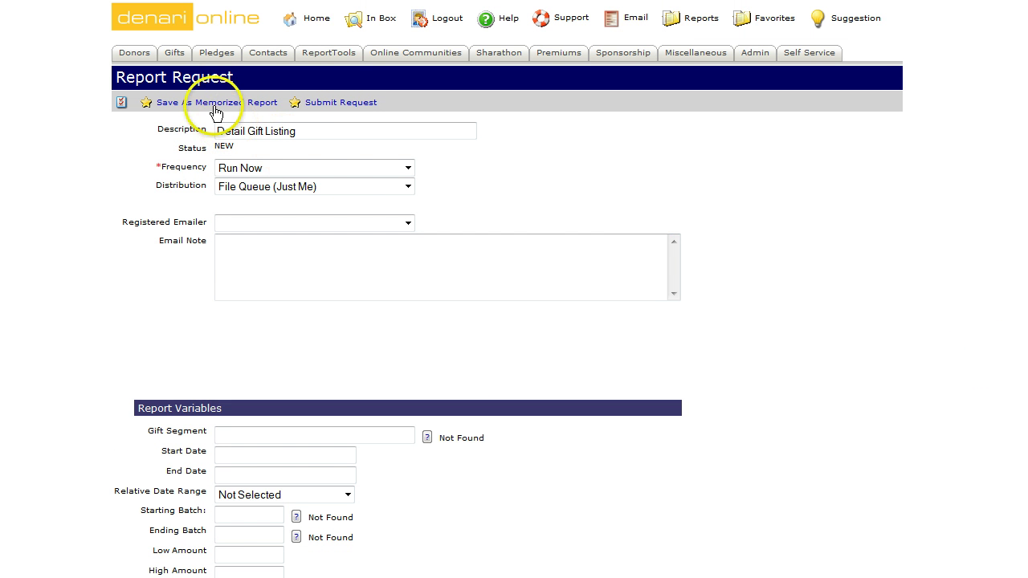
Open the donor segment with code Acrtest in the Name Segmenter and locate its Gift Segment filter
left_click(175, 54)
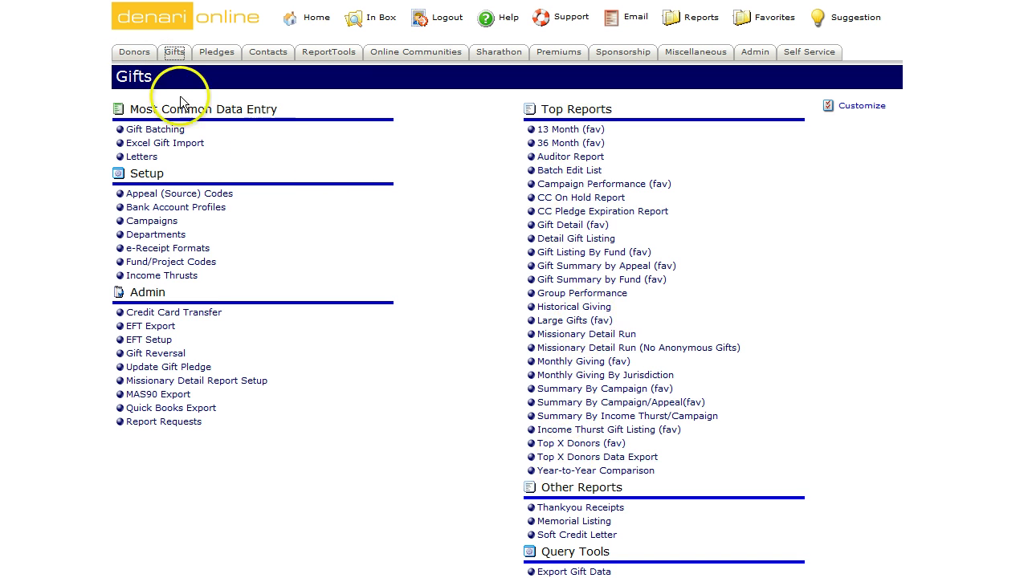
left_click(138, 55)
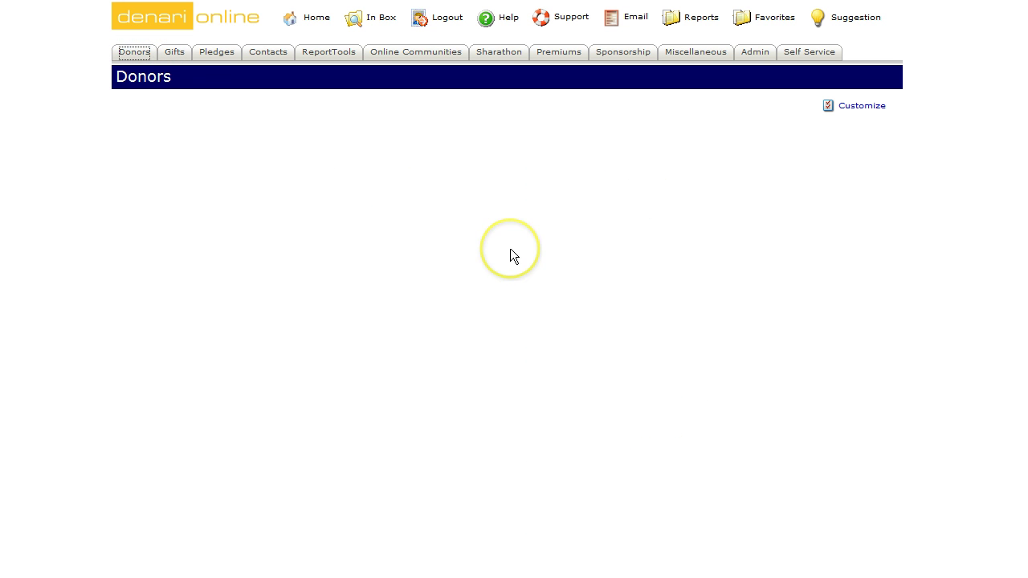
left_click(566, 327)
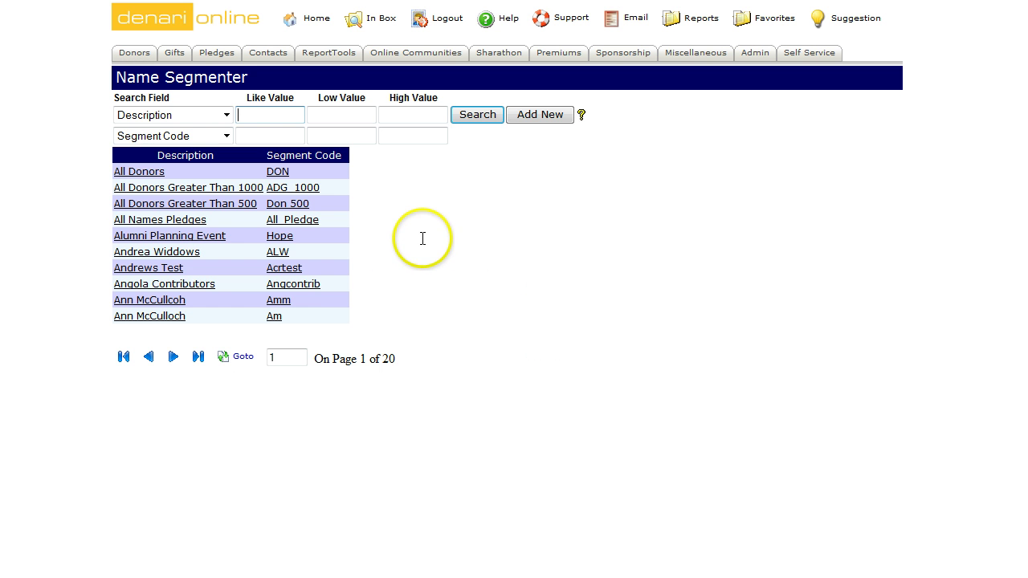
left_click(161, 270)
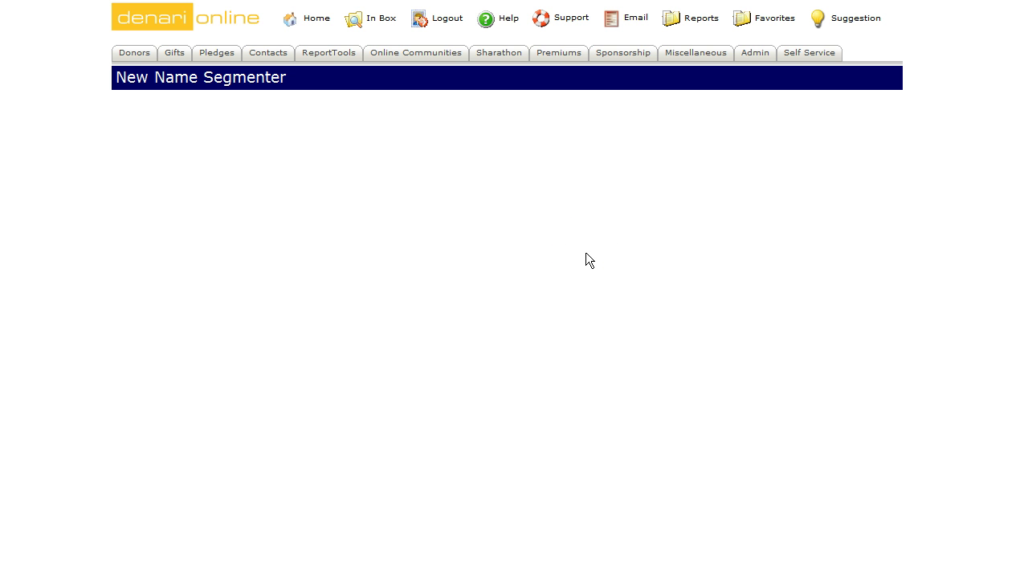
left_click(562, 261)
left_click(477, 263)
left_click(353, 244)
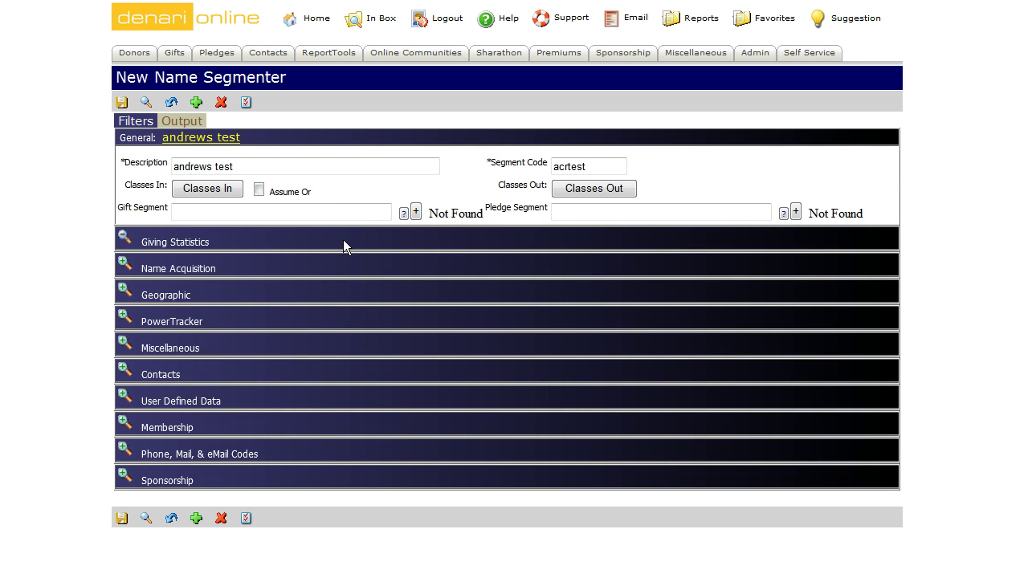
left_click(353, 191)
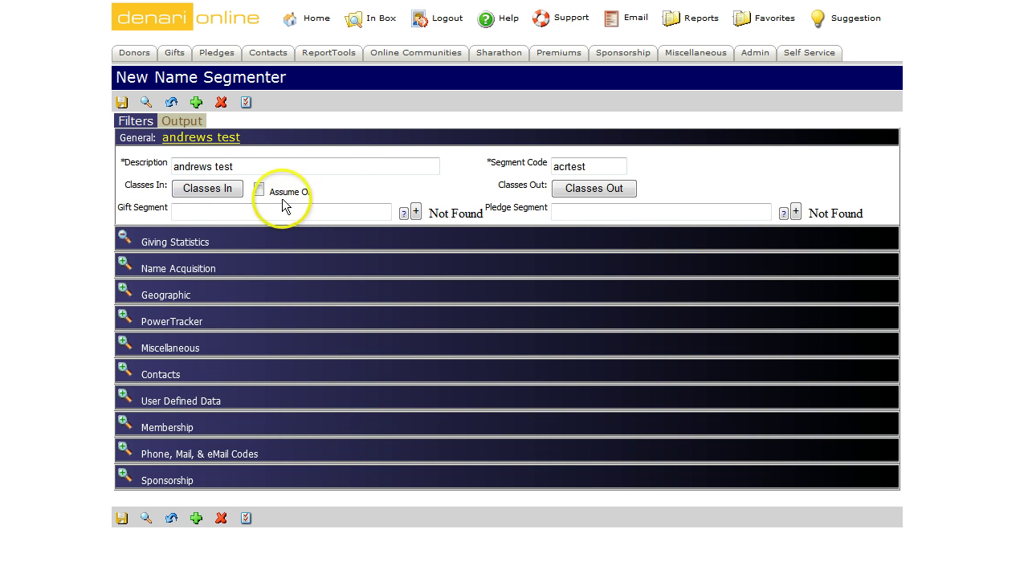
left_click(218, 211)
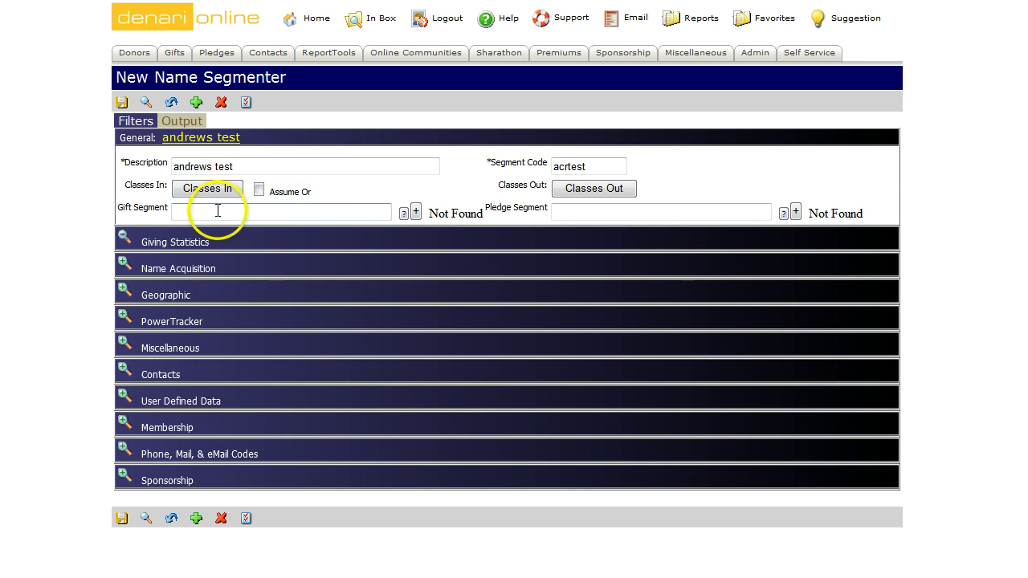